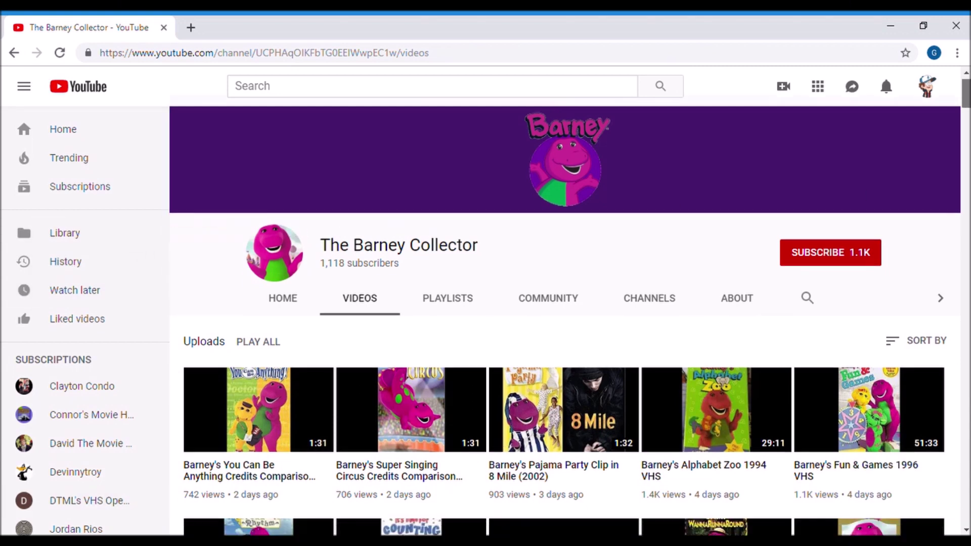
Scroll The Barney Collector's Videos grid to locate 'Barney & Friends: Hop To It!'.
{"action": "scroll", "coordinate": [564, 307], "scroll_direction": "down", "scroll_amount": 4}
{"action": "scroll", "coordinate": [564, 307], "scroll_direction": "down", "scroll_amount": 8}
{"action": "scroll", "coordinate": [565, 307], "scroll_direction": "down", "scroll_amount": 10}
{"action": "scroll", "coordinate": [564, 337], "scroll_direction": "down", "scroll_amount": 10}
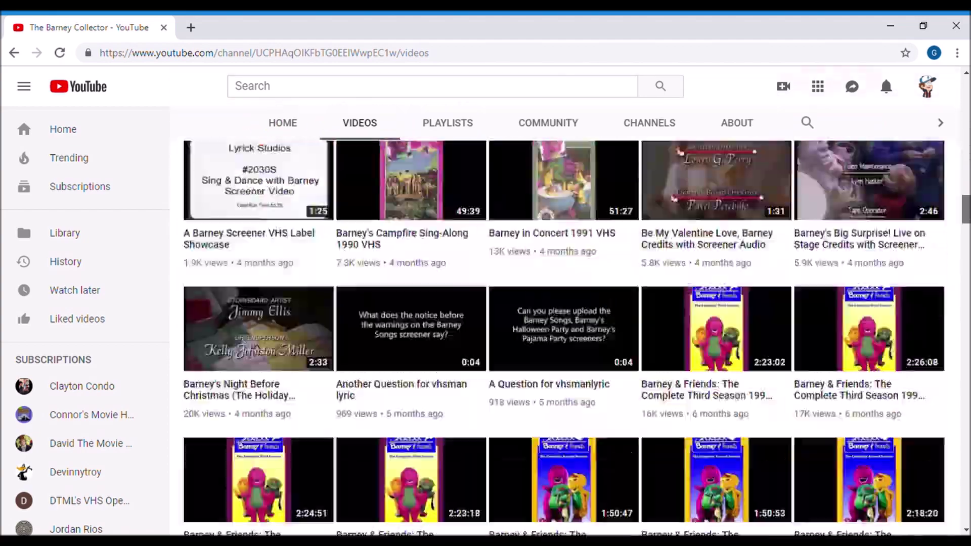
{"action": "scroll", "coordinate": [563, 337], "scroll_direction": "down", "scroll_amount": 10}
{"action": "scroll", "coordinate": [563, 338], "scroll_direction": "down", "scroll_amount": 10}
{"action": "scroll", "coordinate": [563, 338], "scroll_direction": "down", "scroll_amount": 10}
{"action": "scroll", "coordinate": [563, 337], "scroll_direction": "down", "scroll_amount": 10}
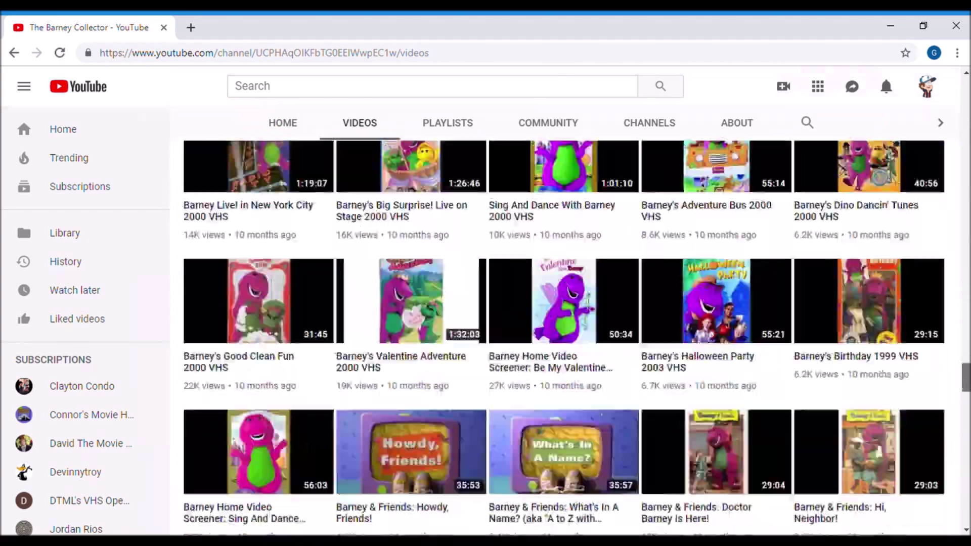
{"action": "scroll", "coordinate": [564, 337], "scroll_direction": "down", "scroll_amount": 10}
{"action": "scroll", "coordinate": [563, 338], "scroll_direction": "down", "scroll_amount": 10}
{"action": "scroll", "coordinate": [563, 337], "scroll_direction": "down", "scroll_amount": 10}
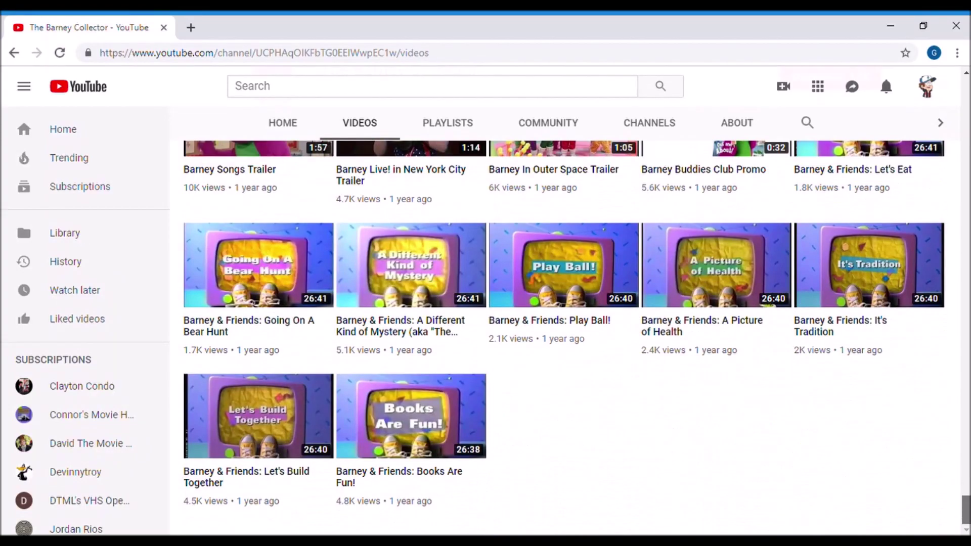
{"action": "scroll", "coordinate": [798, 367], "scroll_direction": "up", "scroll_amount": 5}
{"action": "scroll", "coordinate": [683, 286], "scroll_direction": "up", "scroll_amount": 10}
{"action": "scroll", "coordinate": [683, 275], "scroll_direction": "up", "scroll_amount": 4}
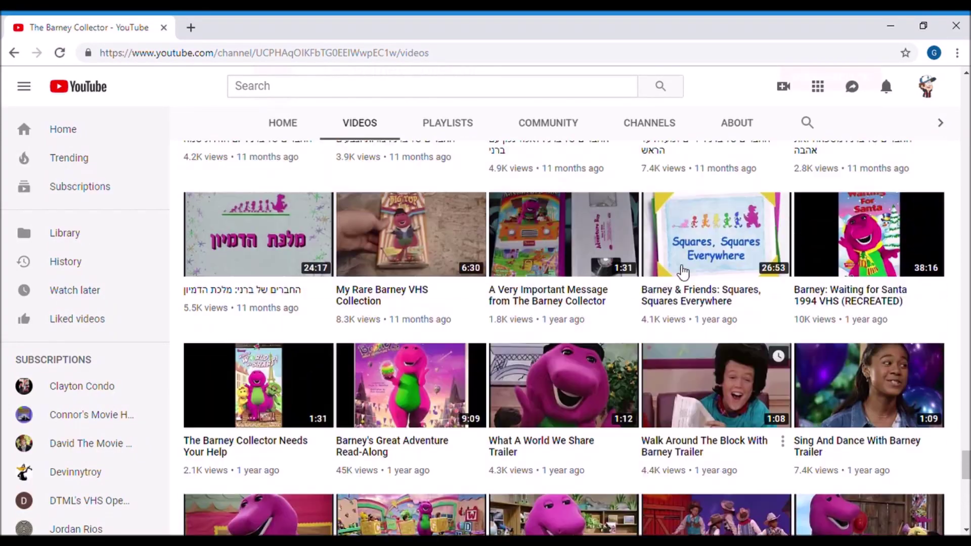
{"action": "scroll", "coordinate": [682, 276], "scroll_direction": "up", "scroll_amount": 3}
{"action": "scroll", "coordinate": [666, 284], "scroll_direction": "up", "scroll_amount": 10}
{"action": "scroll", "coordinate": [651, 288], "scroll_direction": "up", "scroll_amount": 4}
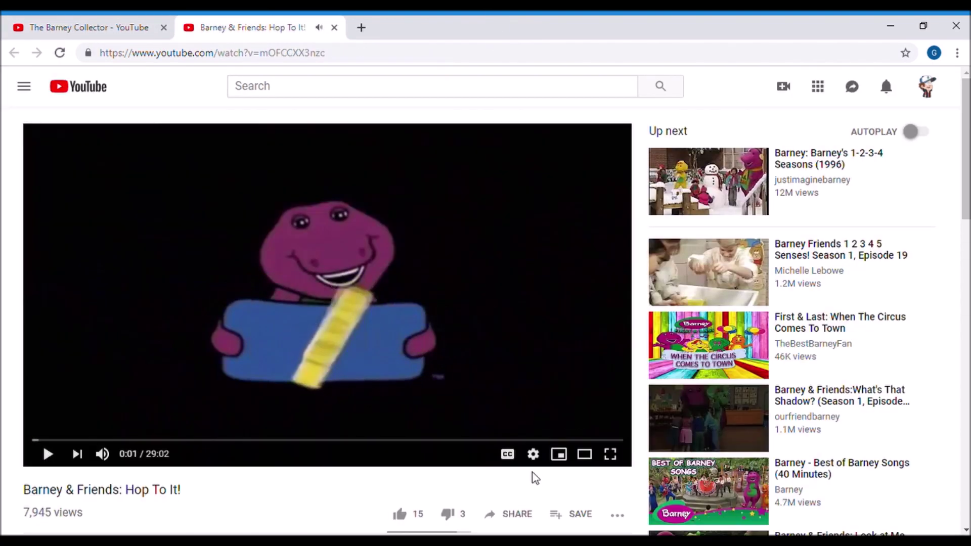
Add subtitles through the gear menu's Subtitles/CC option, choosing English as the language.
{"action": "left_click", "coordinate": [533, 454]}
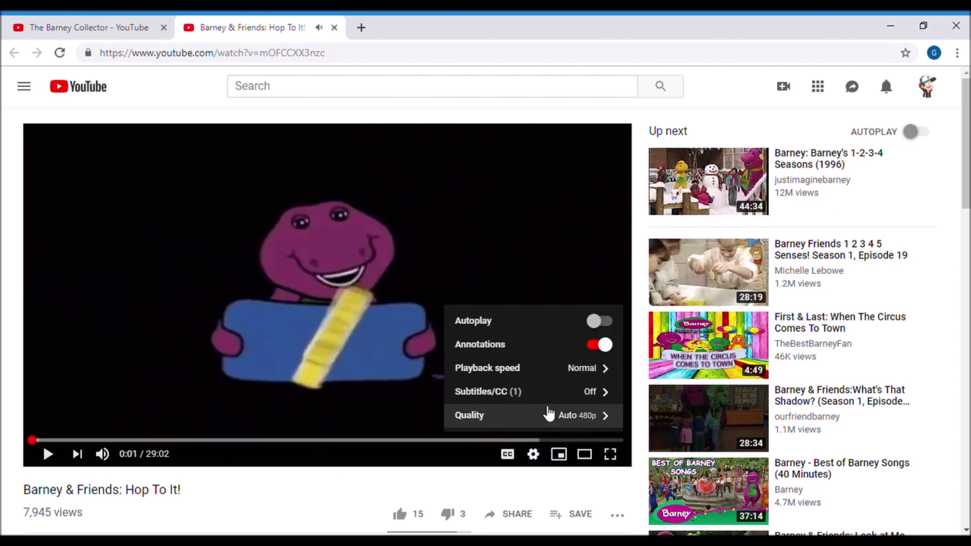
{"action": "left_click", "coordinate": [570, 392]}
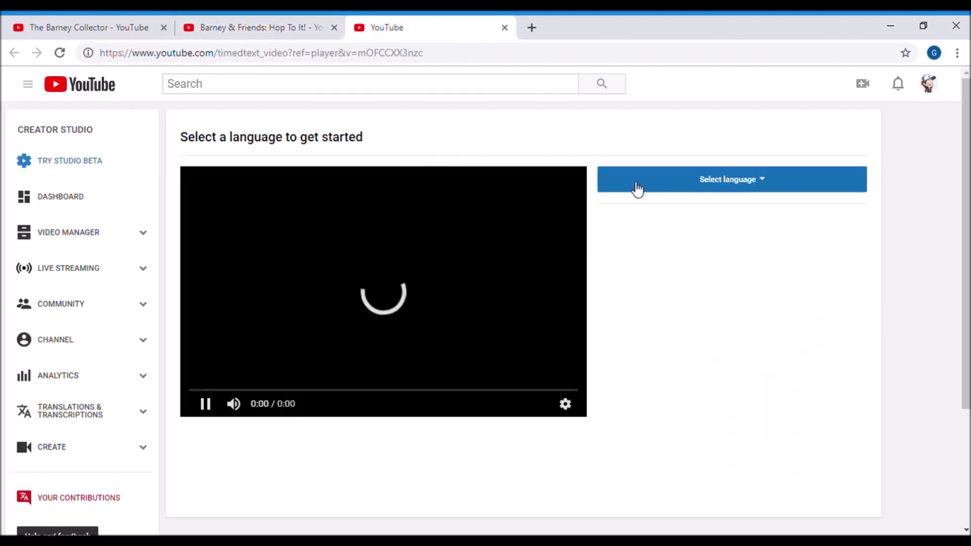
{"action": "left_click", "coordinate": [662, 193]}
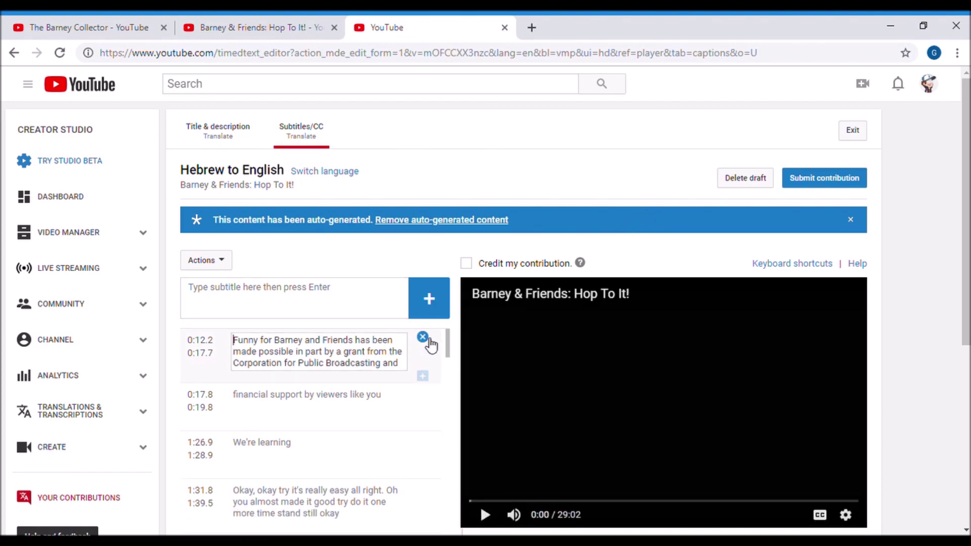
Delete the auto-generated captions one by one with the top row's X button until none remain.
{"action": "scroll", "coordinate": [435, 364], "scroll_direction": "down", "scroll_amount": 1}
{"action": "scroll", "coordinate": [273, 396], "scroll_direction": "down", "scroll_amount": 1}
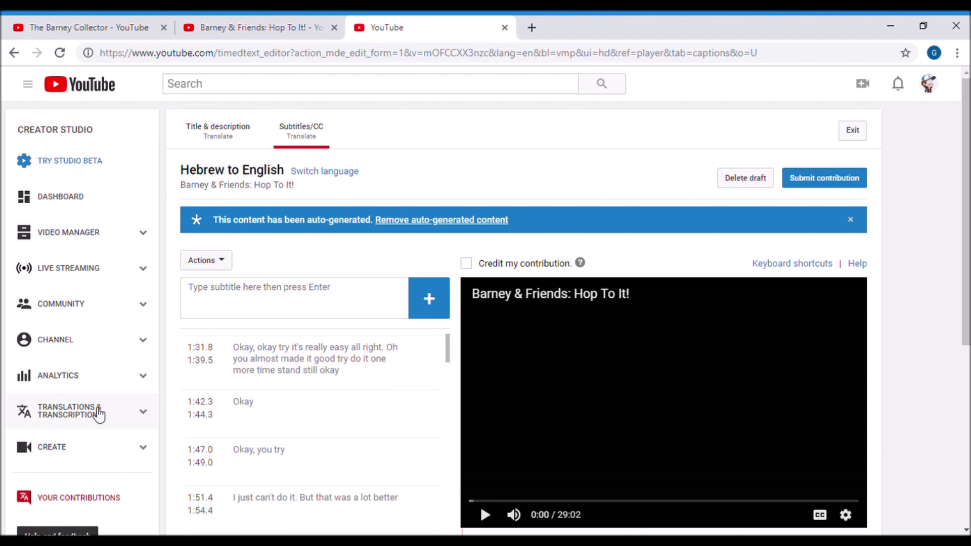
{"action": "scroll", "coordinate": [95, 412], "scroll_direction": "down", "scroll_amount": 3}
{"action": "scroll", "coordinate": [227, 347], "scroll_direction": "up", "scroll_amount": 3}
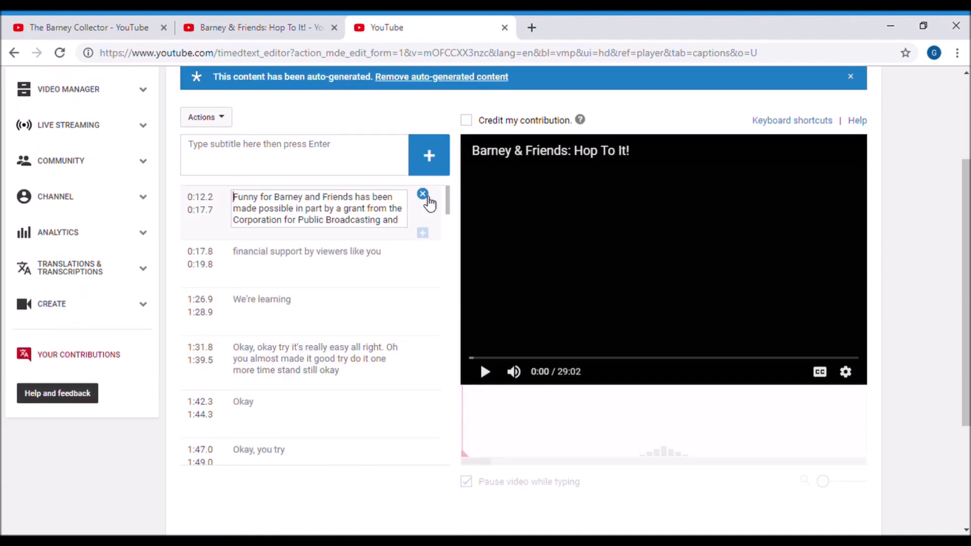
{"action": "left_click", "coordinate": [424, 196]}
{"action": "left_click", "coordinate": [424, 195]}
{"action": "left_click", "coordinate": [424, 195]}
{"action": "triple_click", "coordinate": [423, 194]}
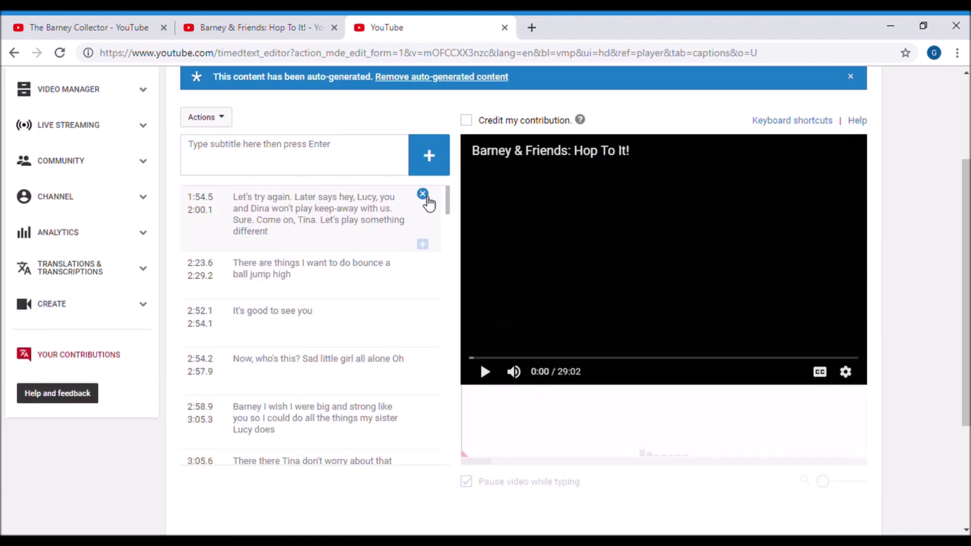
{"action": "double_click", "coordinate": [423, 194]}
{"action": "triple_click", "coordinate": [422, 194]}
{"action": "double_click", "coordinate": [423, 194]}
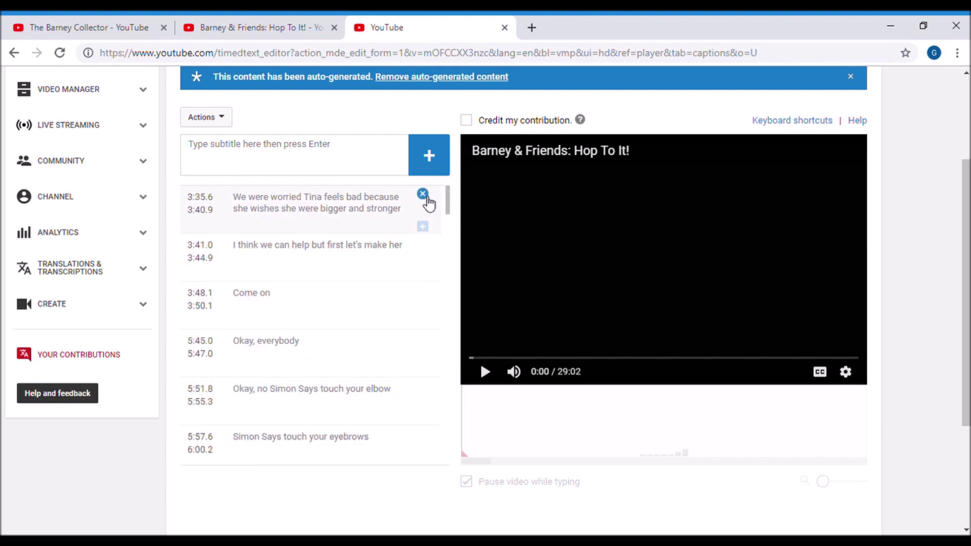
{"action": "triple_click", "coordinate": [423, 195]}
{"action": "double_click", "coordinate": [423, 194]}
{"action": "triple_click", "coordinate": [423, 194]}
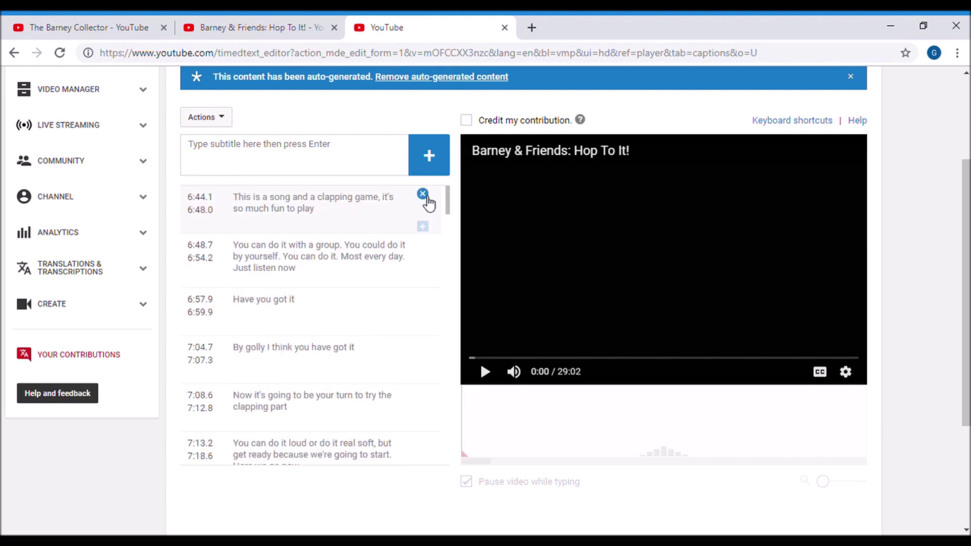
{"action": "triple_click", "coordinate": [422, 195]}
{"action": "double_click", "coordinate": [423, 194]}
{"action": "triple_click", "coordinate": [423, 195]}
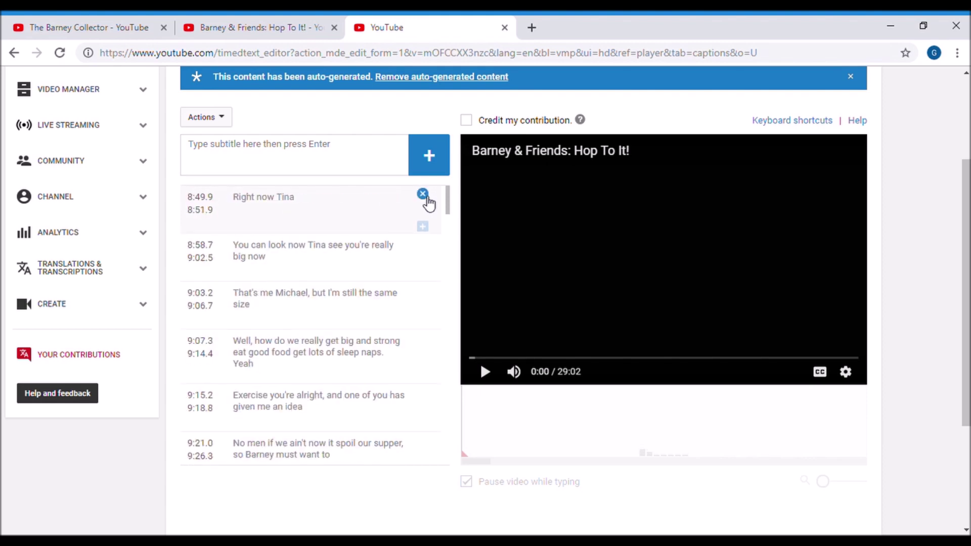
{"action": "triple_click", "coordinate": [423, 194]}
{"action": "left_click", "coordinate": [423, 194]}
{"action": "double_click", "coordinate": [422, 194]}
{"action": "triple_click", "coordinate": [422, 195]}
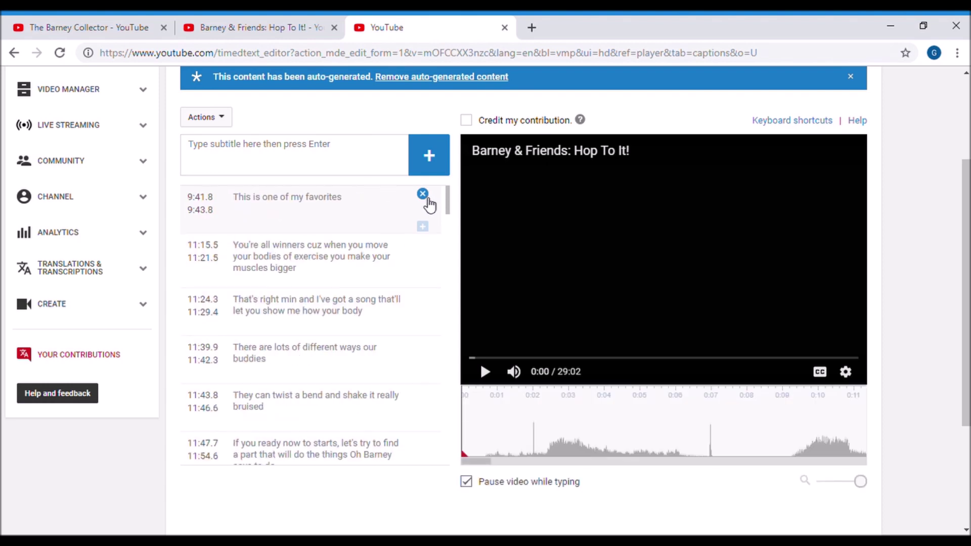
{"action": "double_click", "coordinate": [423, 194]}
{"action": "triple_click", "coordinate": [423, 194]}
{"action": "triple_click", "coordinate": [423, 194]}
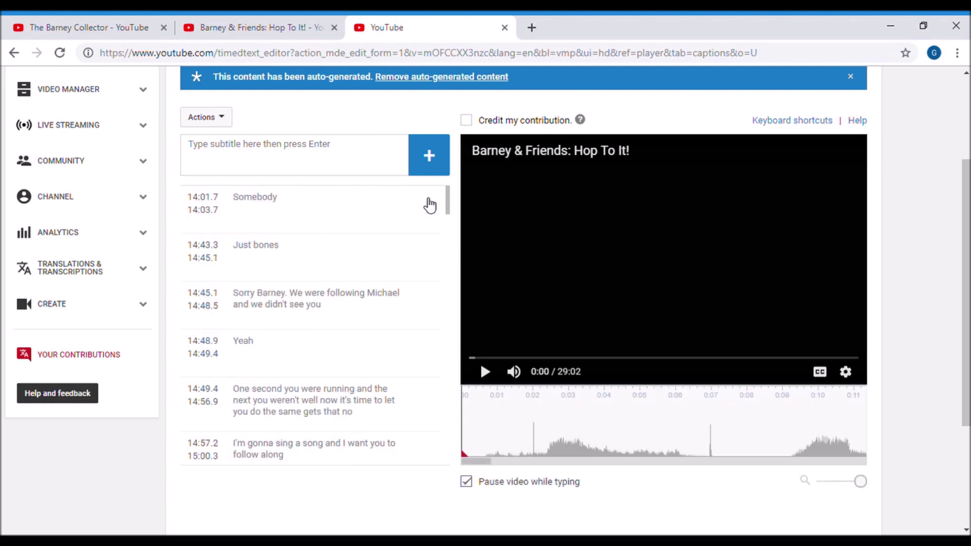
{"action": "double_click", "coordinate": [423, 195]}
{"action": "triple_click", "coordinate": [423, 194]}
{"action": "double_click", "coordinate": [423, 194]}
{"action": "triple_click", "coordinate": [423, 194]}
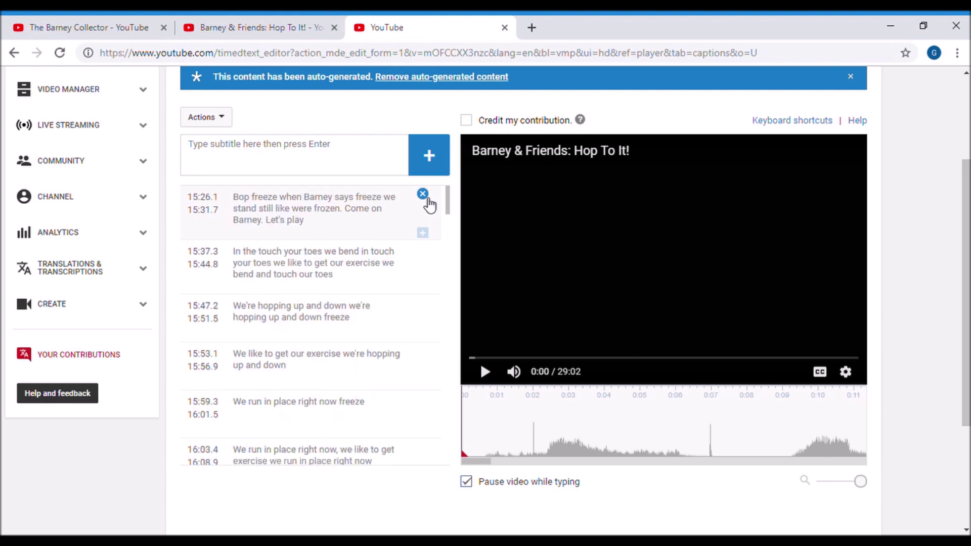
{"action": "double_click", "coordinate": [423, 194]}
{"action": "triple_click", "coordinate": [422, 194]}
{"action": "double_click", "coordinate": [423, 194]}
{"action": "triple_click", "coordinate": [422, 194]}
{"action": "double_click", "coordinate": [423, 194]}
{"action": "triple_click", "coordinate": [422, 194]}
{"action": "double_click", "coordinate": [423, 194]}
{"action": "triple_click", "coordinate": [423, 194]}
{"action": "double_click", "coordinate": [423, 194]}
{"action": "double_click", "coordinate": [422, 195]}
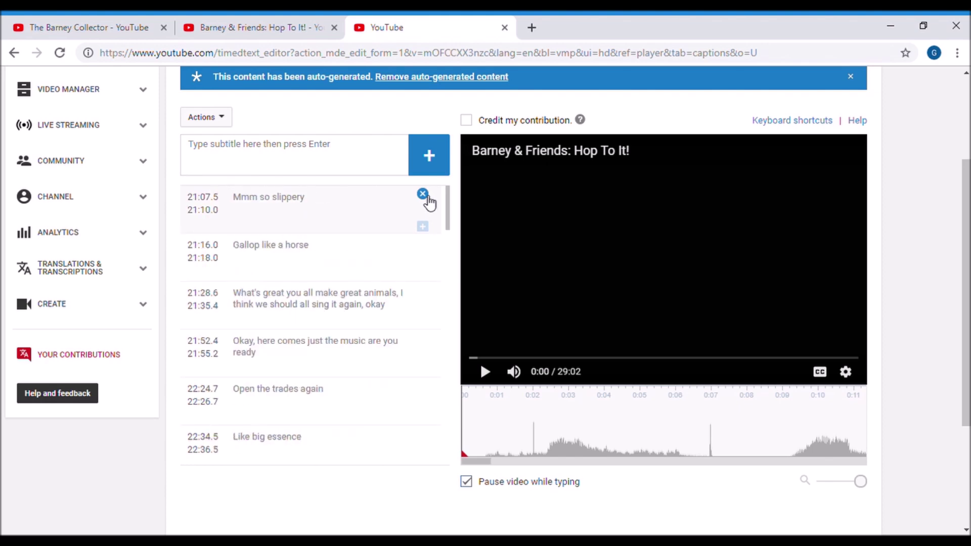
{"action": "triple_click", "coordinate": [423, 194]}
{"action": "double_click", "coordinate": [423, 194]}
{"action": "triple_click", "coordinate": [423, 194]}
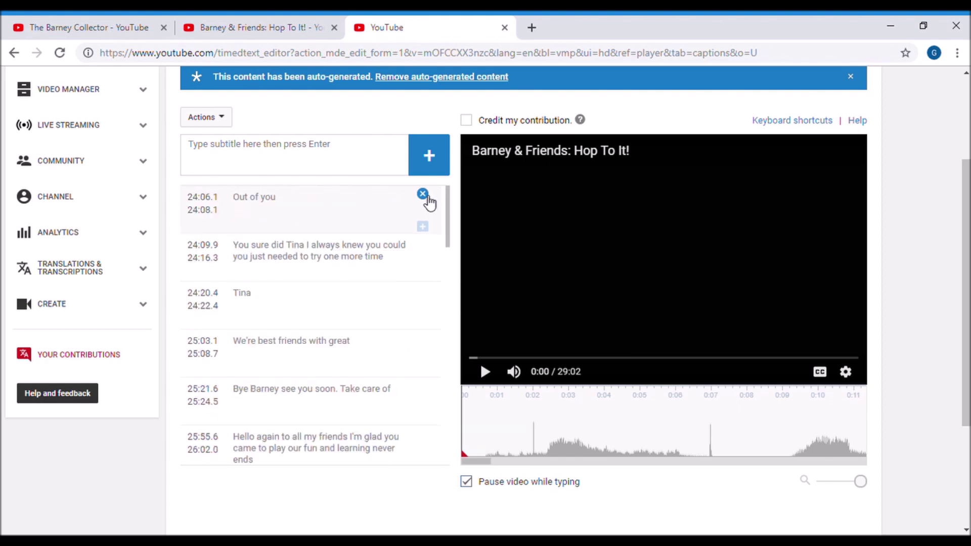
{"action": "double_click", "coordinate": [423, 194]}
{"action": "triple_click", "coordinate": [423, 194]}
{"action": "double_click", "coordinate": [423, 195]}
{"action": "triple_click", "coordinate": [423, 194]}
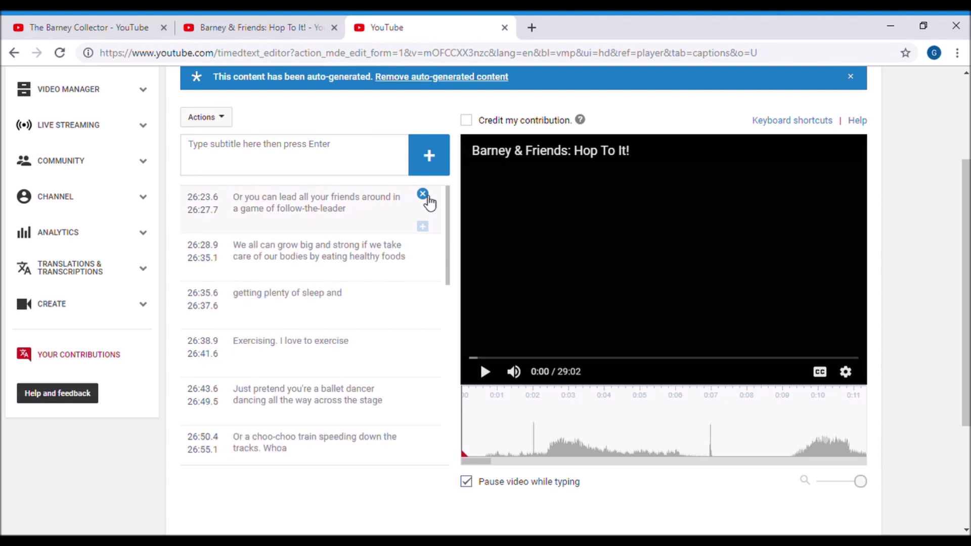
{"action": "double_click", "coordinate": [423, 195]}
{"action": "triple_click", "coordinate": [423, 195]}
{"action": "double_click", "coordinate": [422, 195]}
{"action": "triple_click", "coordinate": [423, 194]}
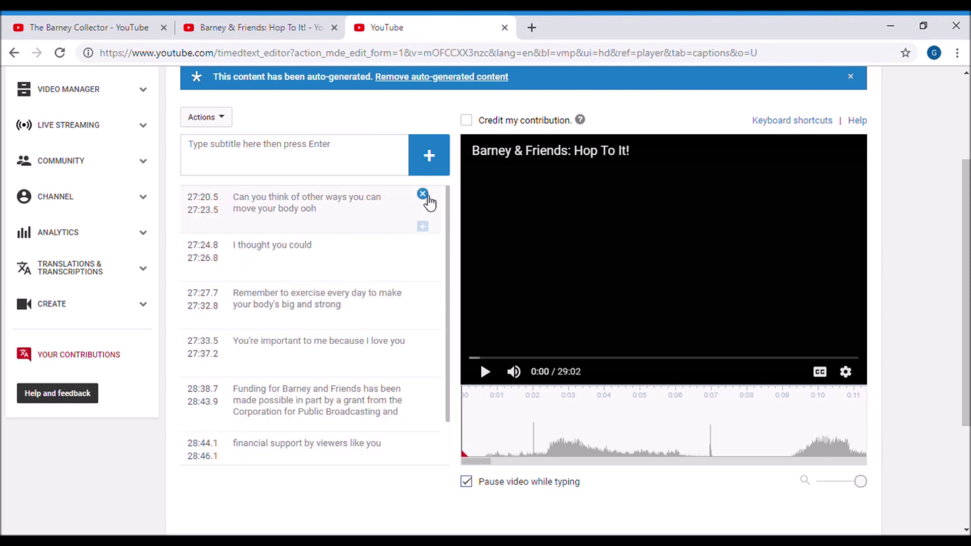
{"action": "double_click", "coordinate": [423, 194]}
{"action": "left_click", "coordinate": [423, 194]}
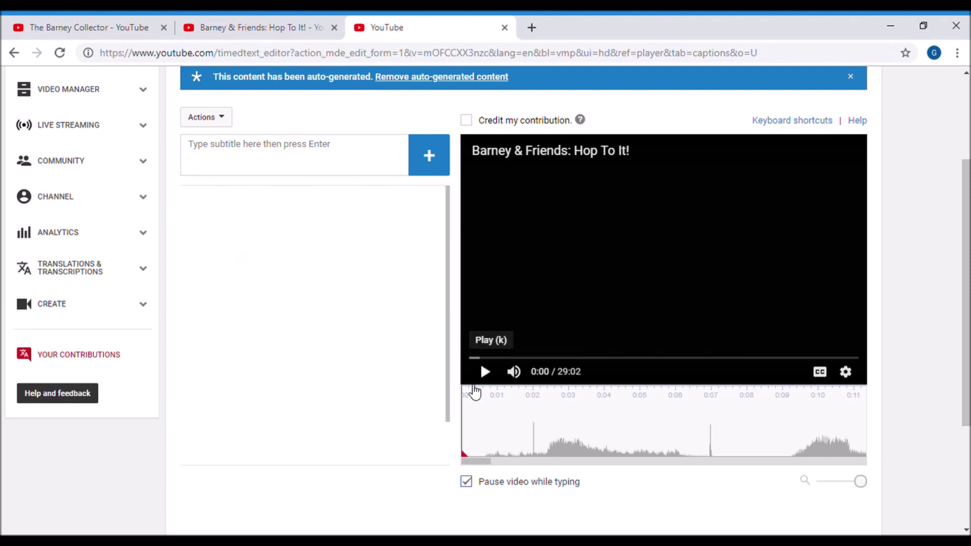
Play and pause the video to find where the funding credit begins, around 0:10.8.
{"action": "left_click", "coordinate": [484, 372]}
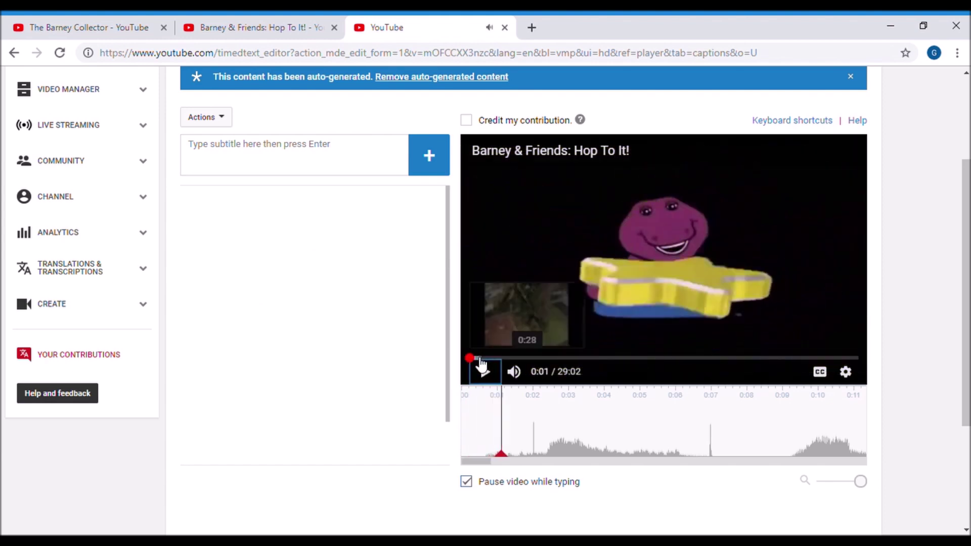
{"action": "left_click", "coordinate": [484, 372]}
{"action": "key", "text": "Left"}
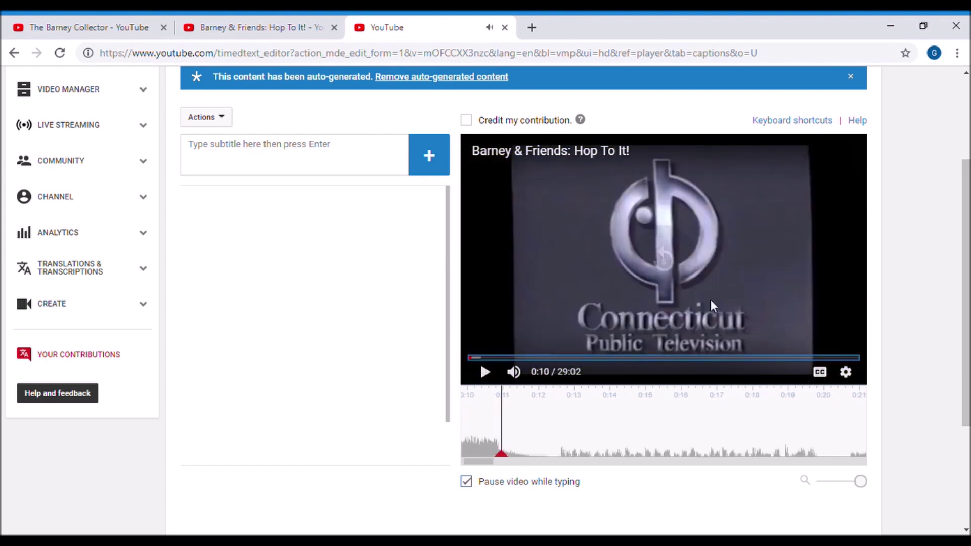
{"action": "left_click", "coordinate": [744, 152]}
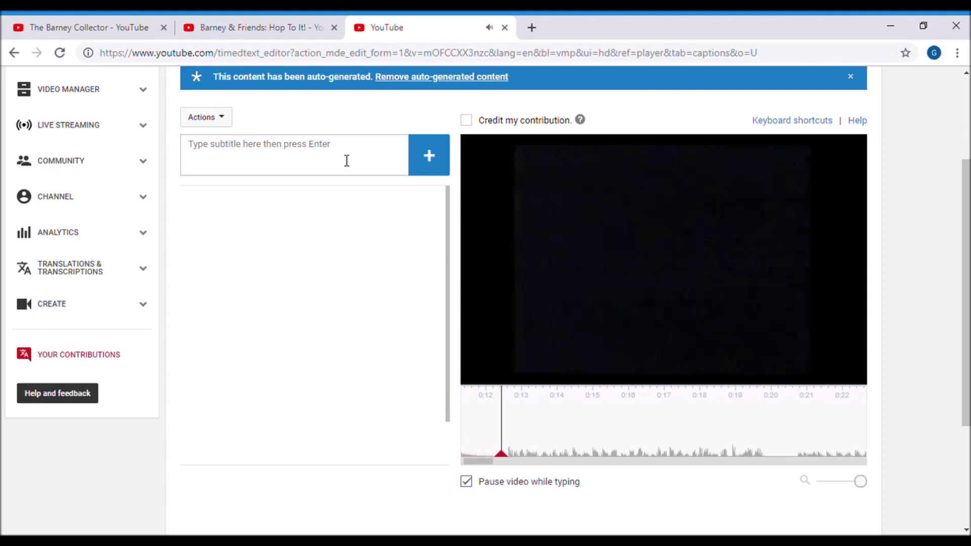
Enter the caption 'Funding for Barney & Friends … Corporation for Public Broadcasting,' and add it to the track.
{"action": "left_click", "coordinate": [347, 161]}
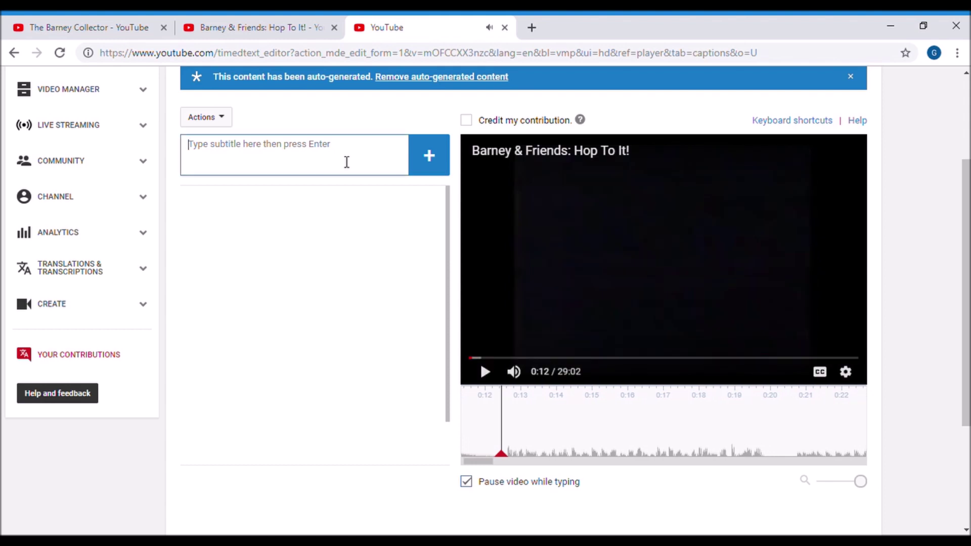
{"action": "type", "text": "Funding"}
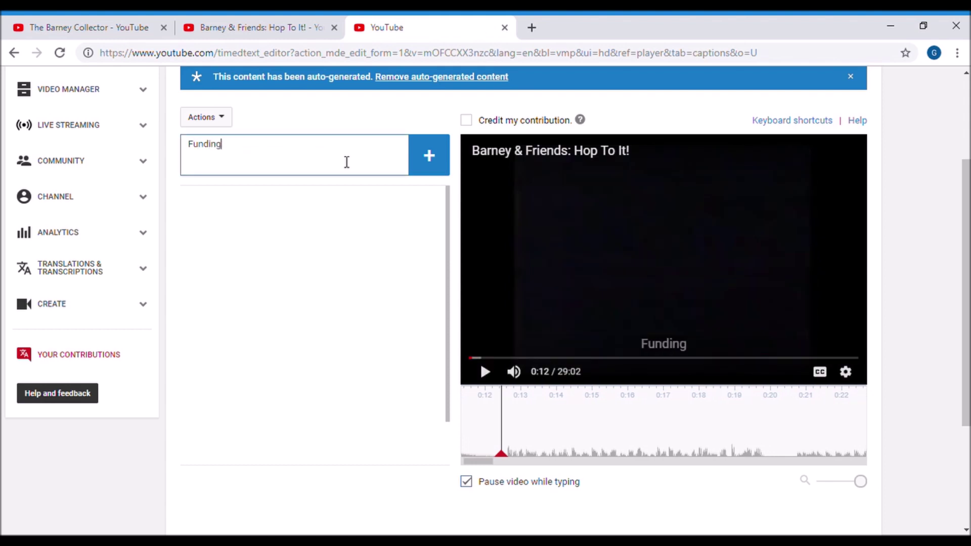
{"action": "type", "text": " for Bar"}
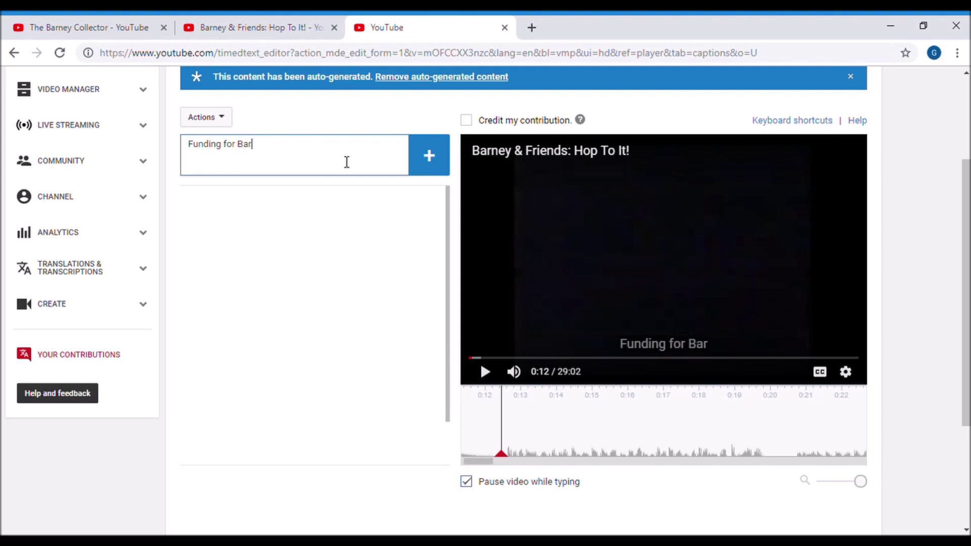
{"action": "type", "text": "ney &Fr"}
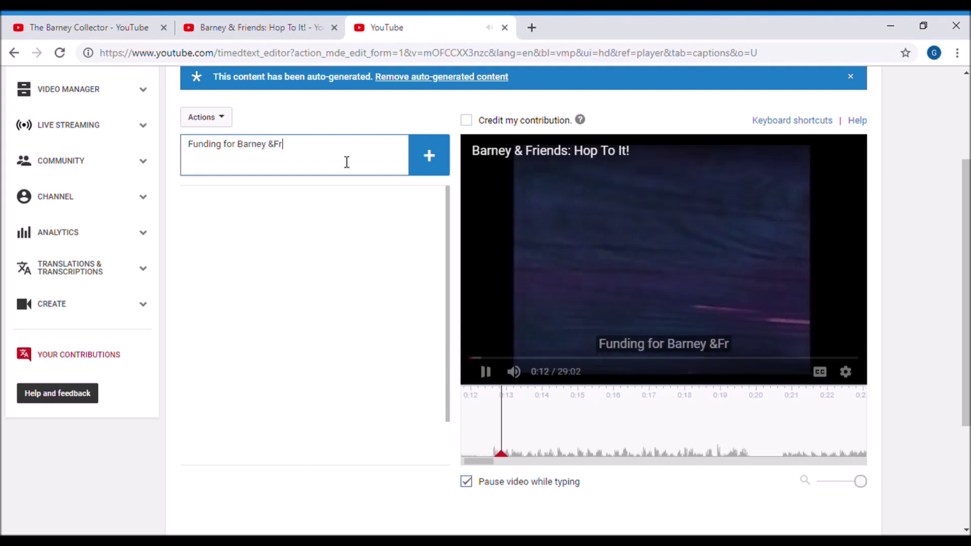
{"action": "key", "text": "BackSpace"}
{"action": "key", "text": "BackSpace"}
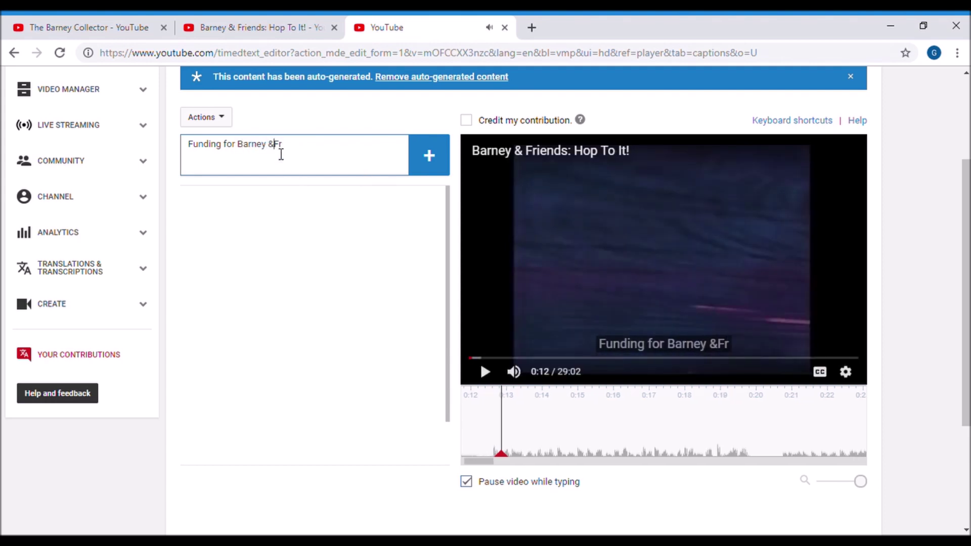
{"action": "type", "text": "Friends"}
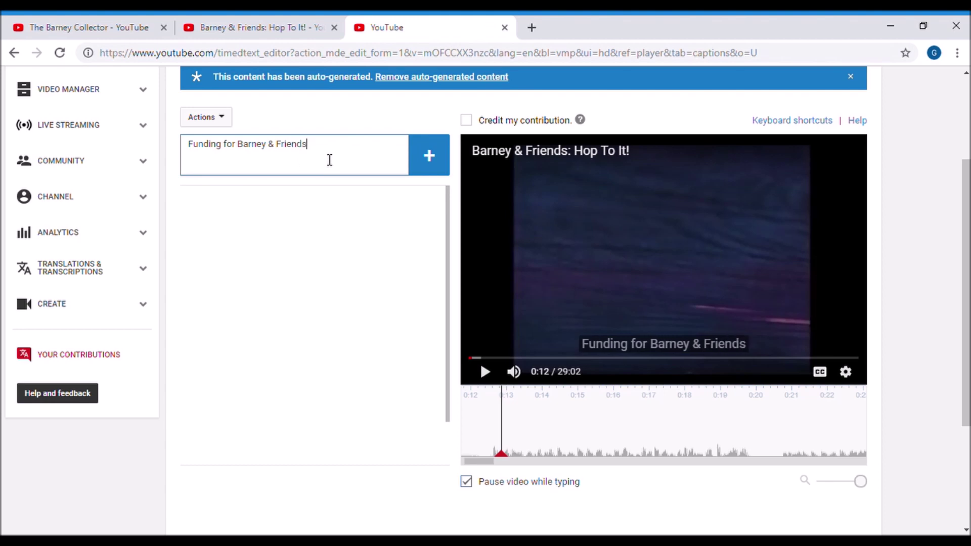
{"action": "type", "text": "made possible in party"}
{"action": "key", "text": "BackSpace"}
{"action": "type", "text": "from"}
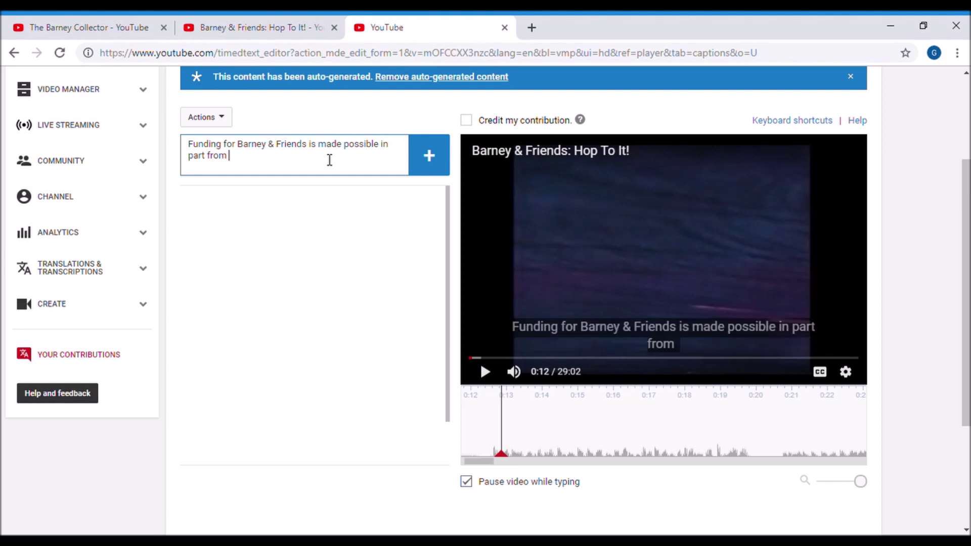
{"action": "key", "text": "BackSpace"}
{"action": "key", "text": "BackSpace"}
{"action": "key", "text": "BackSpace"}
{"action": "key", "text": "BackSpace"}
{"action": "key", "text": "BackSpace"}
{"action": "type", "text": "by"}
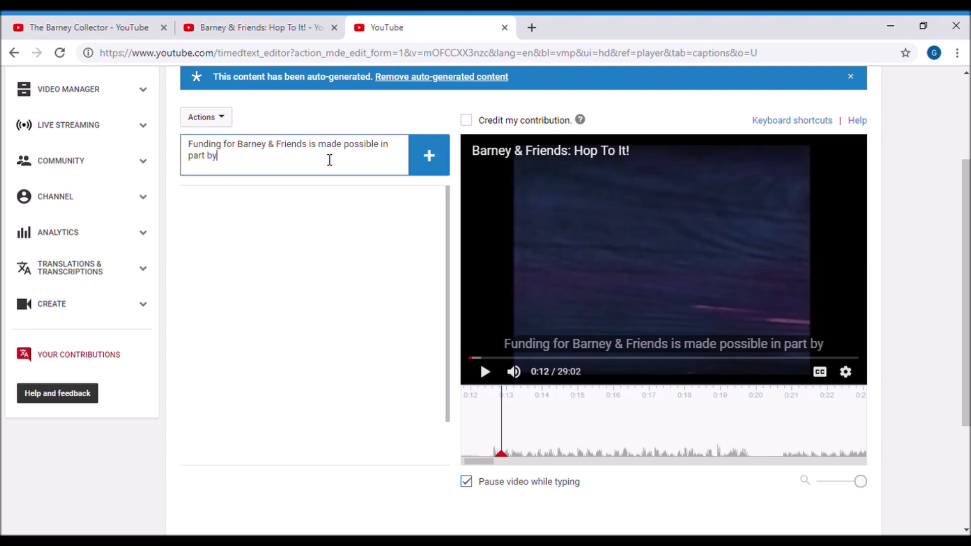
{"action": "type", "text": " agrant fro"}
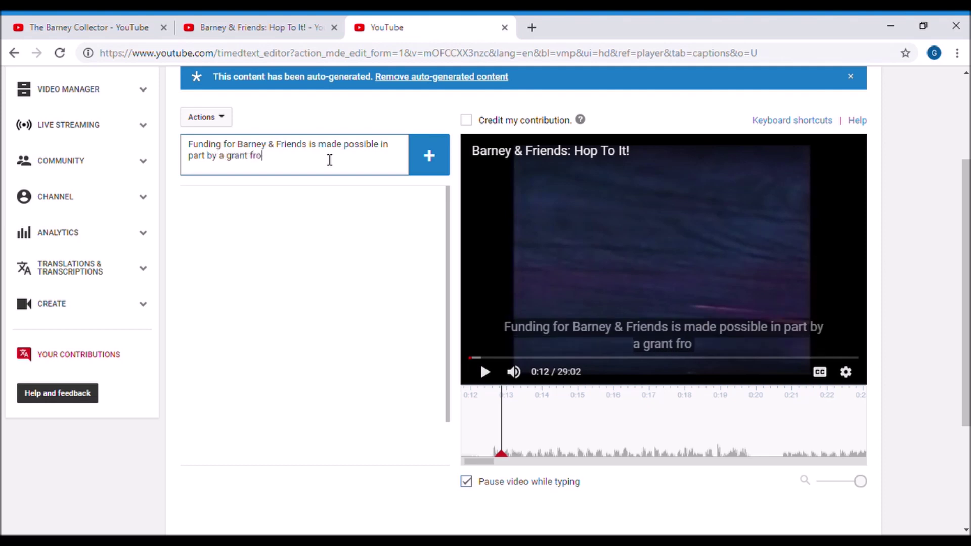
{"action": "type", "text": "m the"}
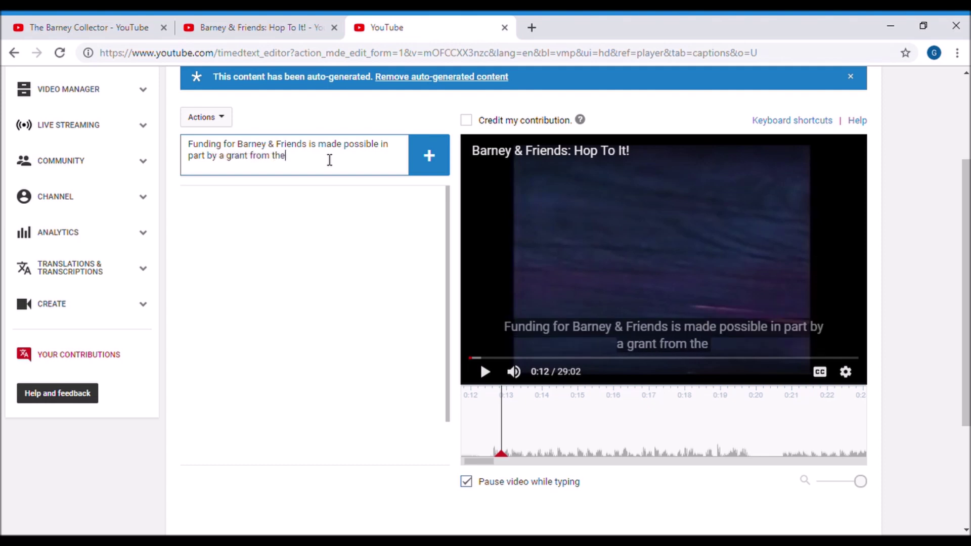
{"action": "type", "text": " Cop"}
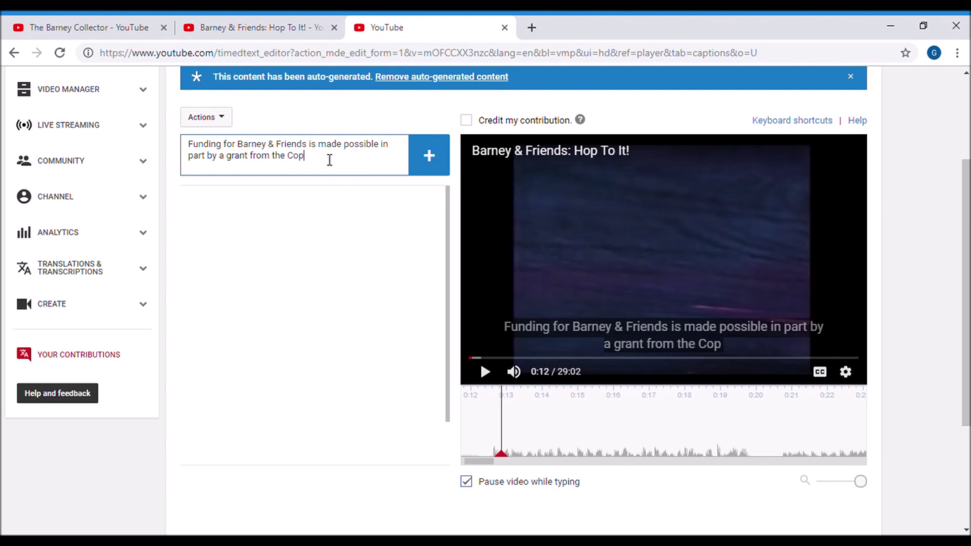
{"action": "type", "text": "rpor"}
{"action": "key", "text": "BackSpace"}
{"action": "key", "text": "BackSpace"}
{"action": "key", "text": "BackSpace"}
{"action": "key", "text": "BackSpace"}
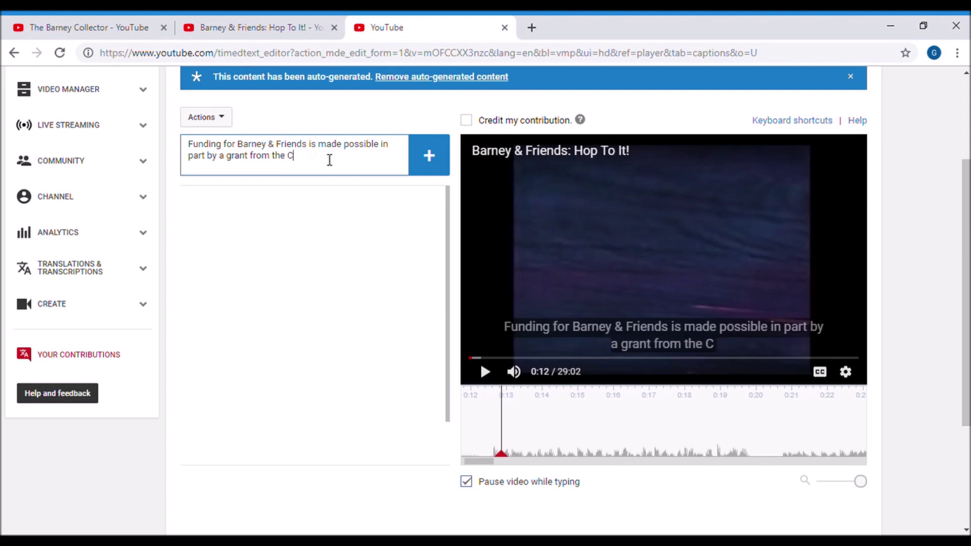
{"action": "type", "text": "orporat"}
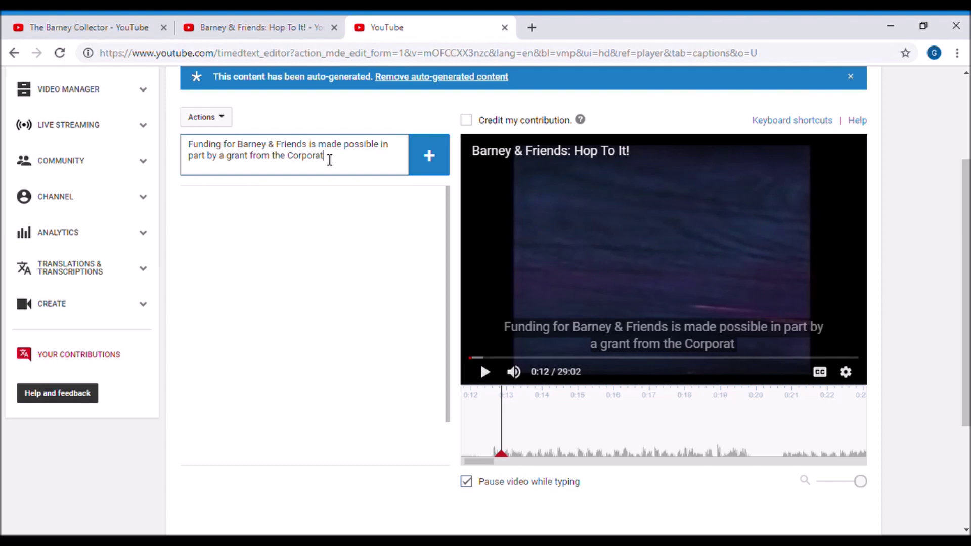
{"action": "type", "text": "ion for Pu"}
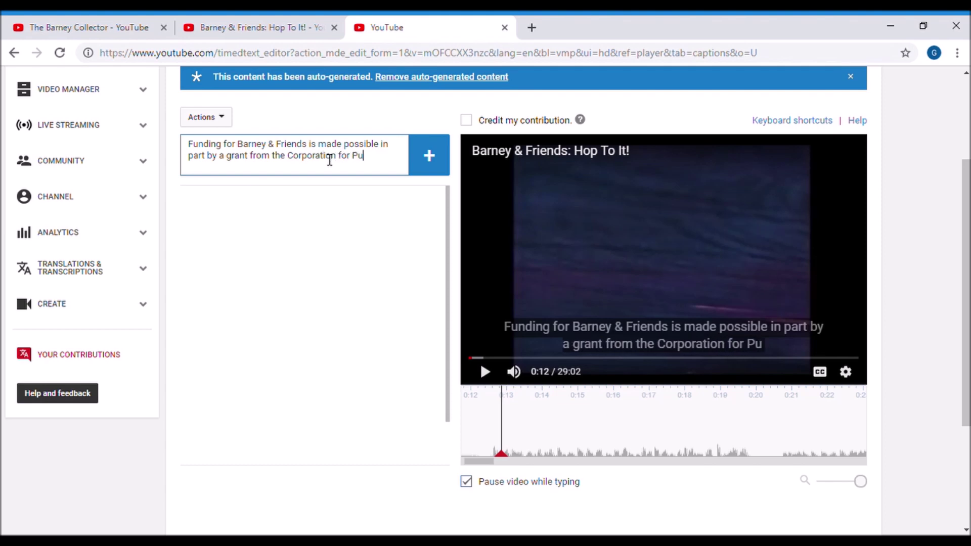
{"action": "type", "text": "blic Bro"}
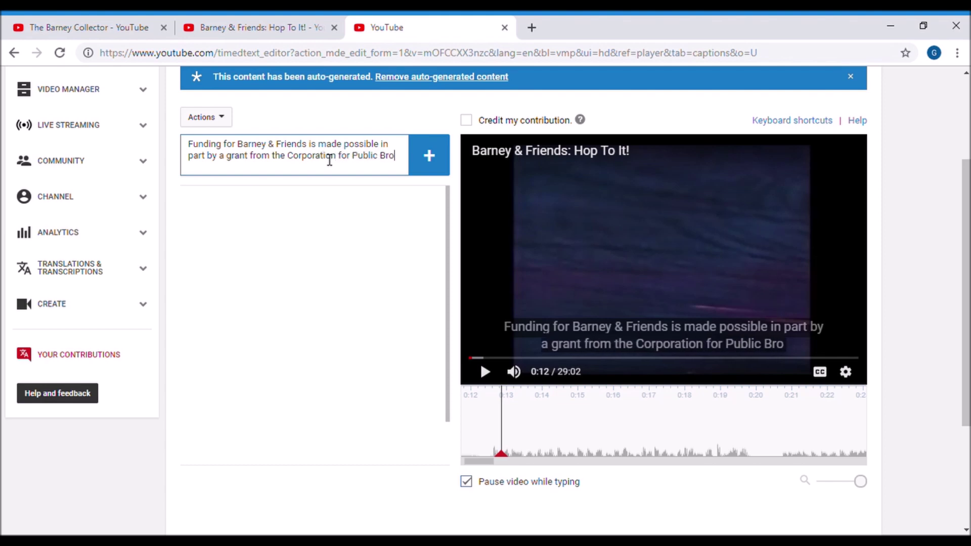
{"action": "type", "text": "adcasting"}
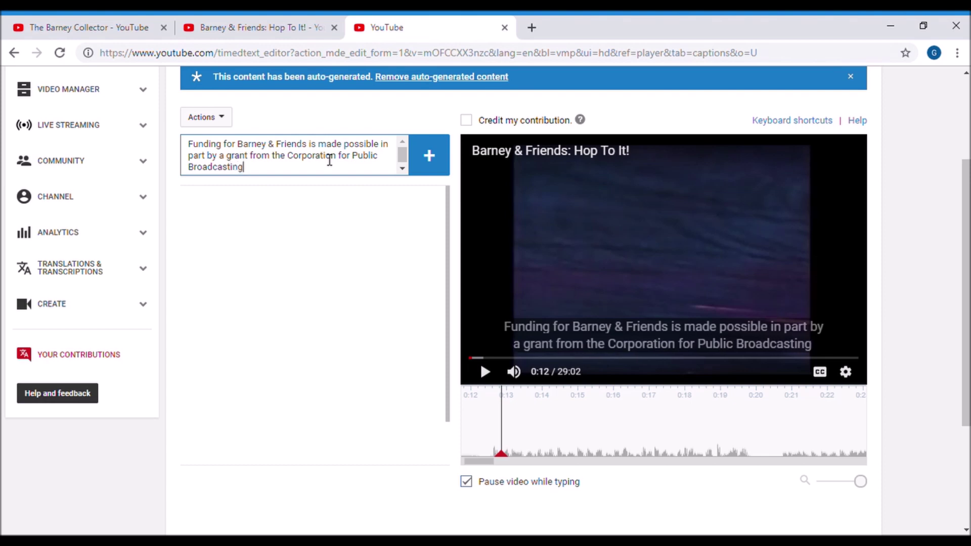
{"action": "type", "text": ","}
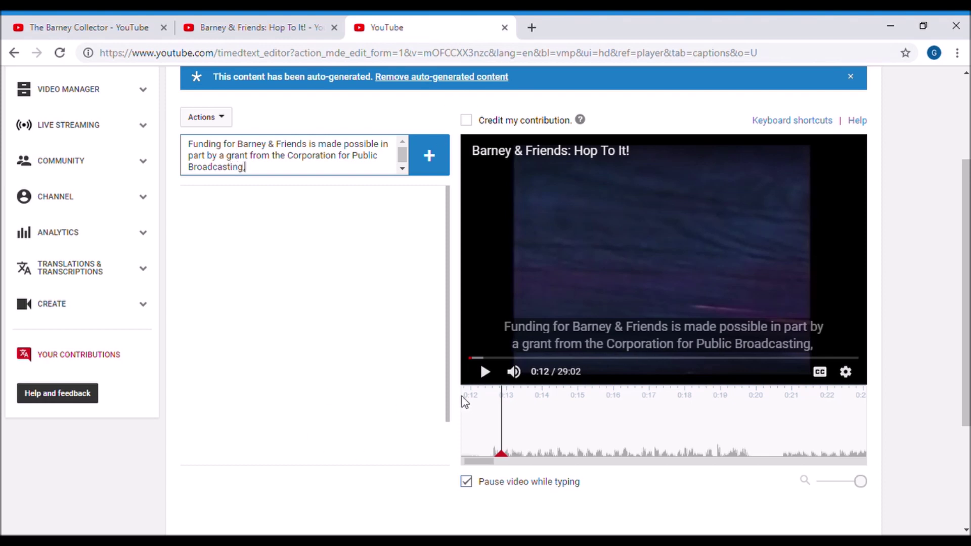
{"action": "left_click", "coordinate": [448, 167]}
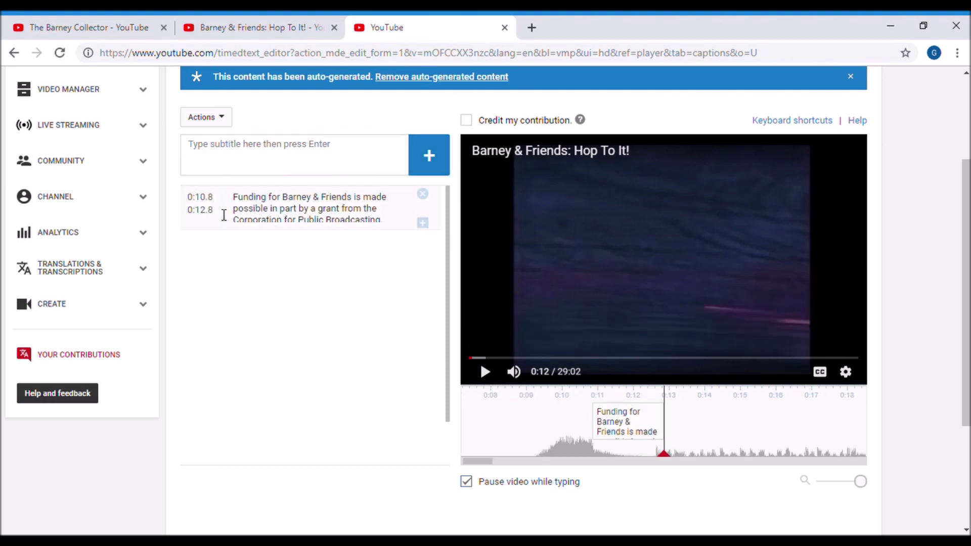
Change the caption's end time to 0:18.8 and play the video to check the timing.
{"action": "left_click", "coordinate": [209, 215]}
{"action": "key", "text": "BackSpace"}
{"action": "type", "text": "8"}
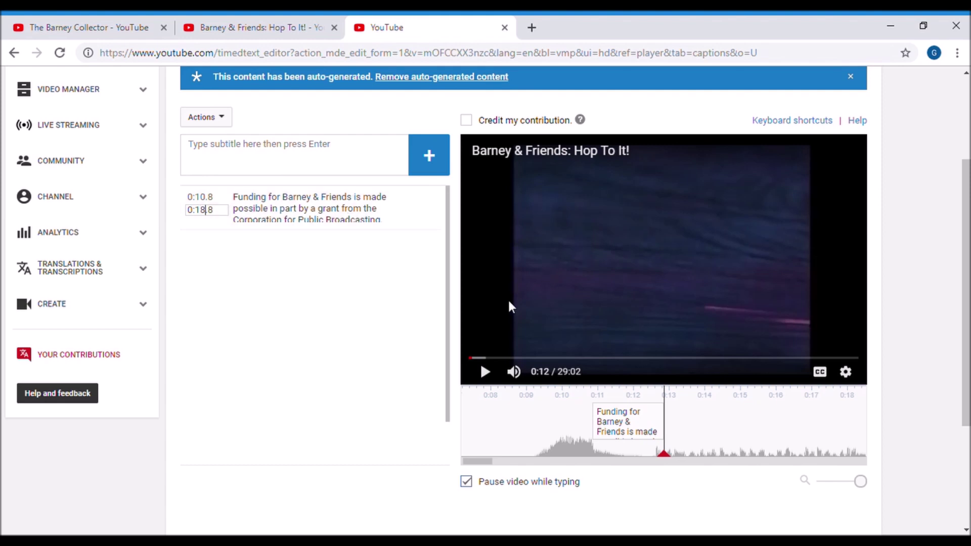
{"action": "left_click", "coordinate": [484, 372]}
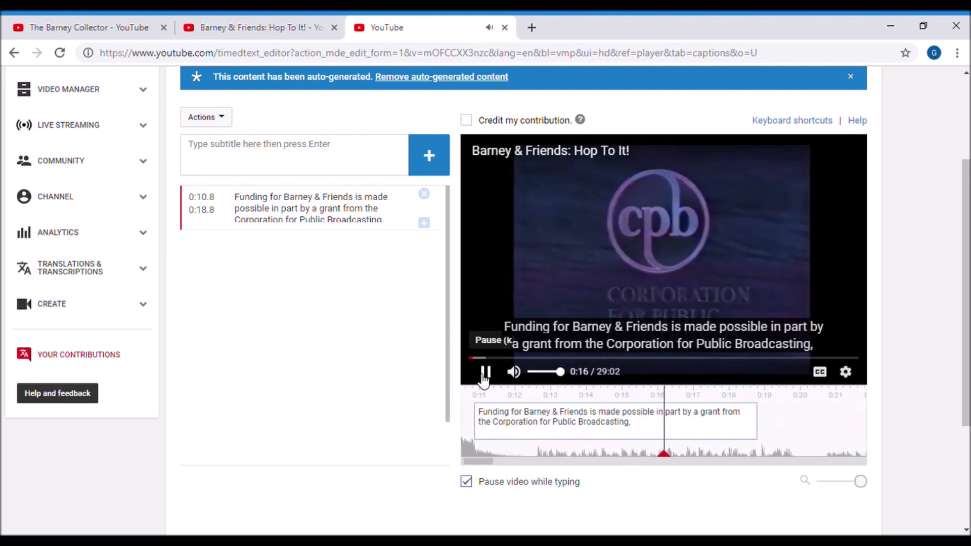
{"action": "left_click", "coordinate": [485, 375]}
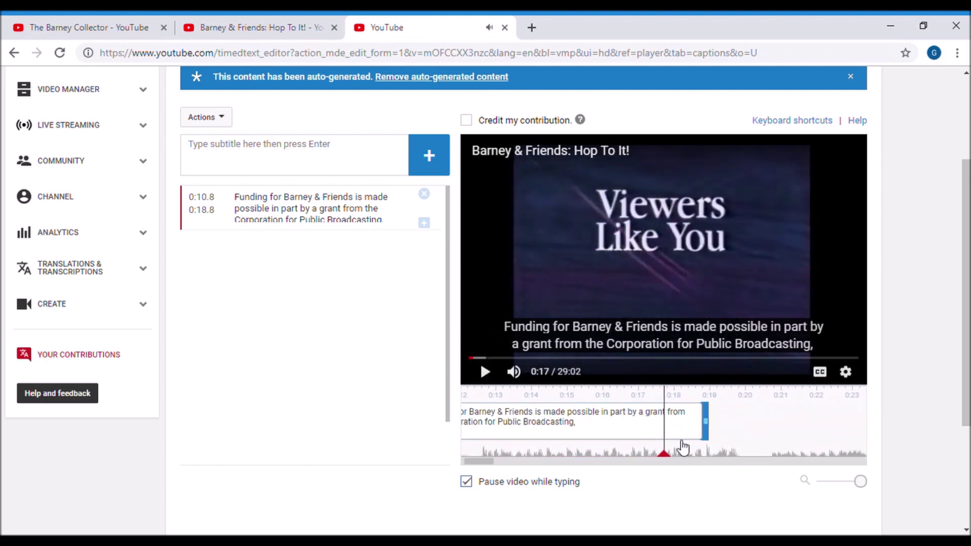
Drag the caption block's right edge on the timeline back so it ends at 0:17.7.
{"action": "left_click_drag", "start_coordinate": [705, 430], "coordinate": [673, 430]}
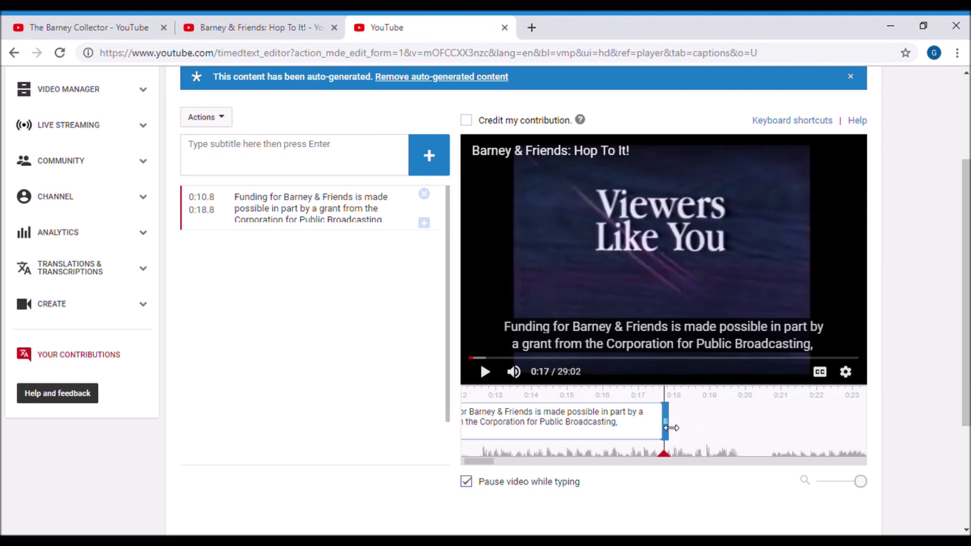
{"action": "left_click_drag", "start_coordinate": [673, 429], "coordinate": [672, 426]}
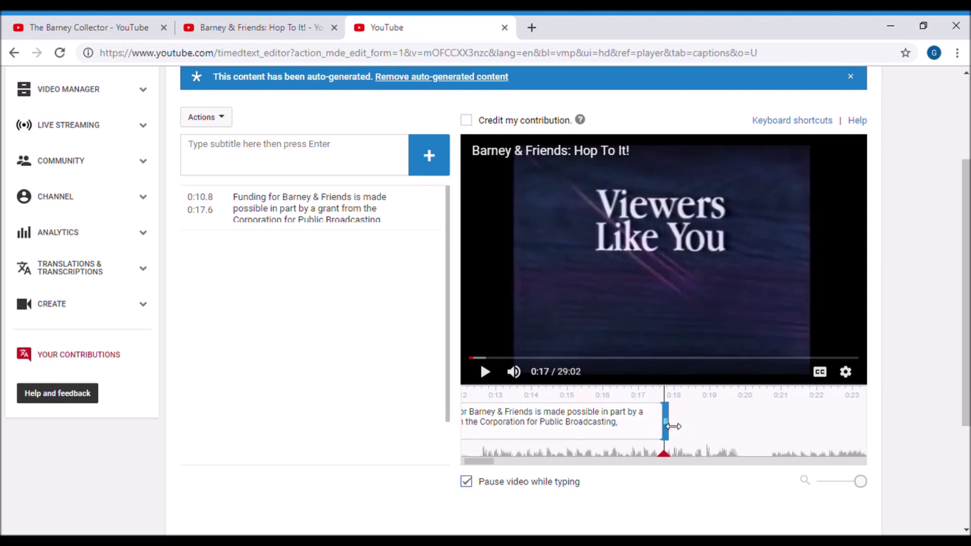
{"action": "left_click_drag", "start_coordinate": [671, 427], "coordinate": [677, 426]}
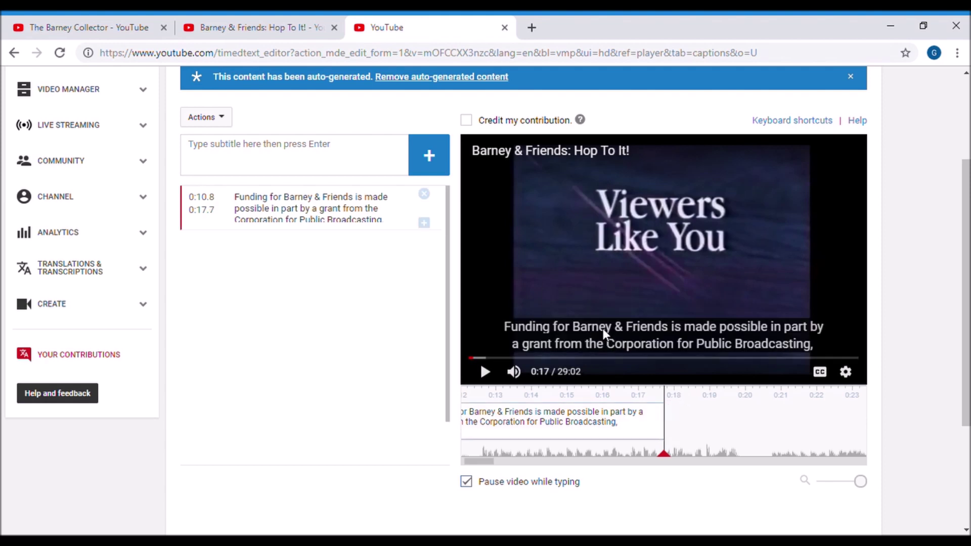
Use 'Remove auto-generated content' in the blue banner to reload the funding-caption-only draft.
{"action": "scroll", "coordinate": [666, 250], "scroll_direction": "up", "scroll_amount": 3}
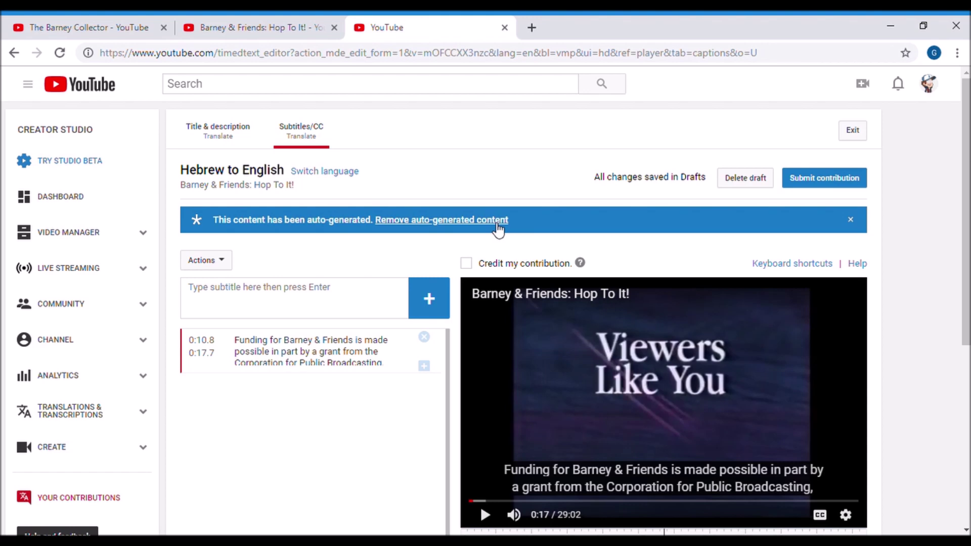
{"action": "left_click", "coordinate": [498, 230]}
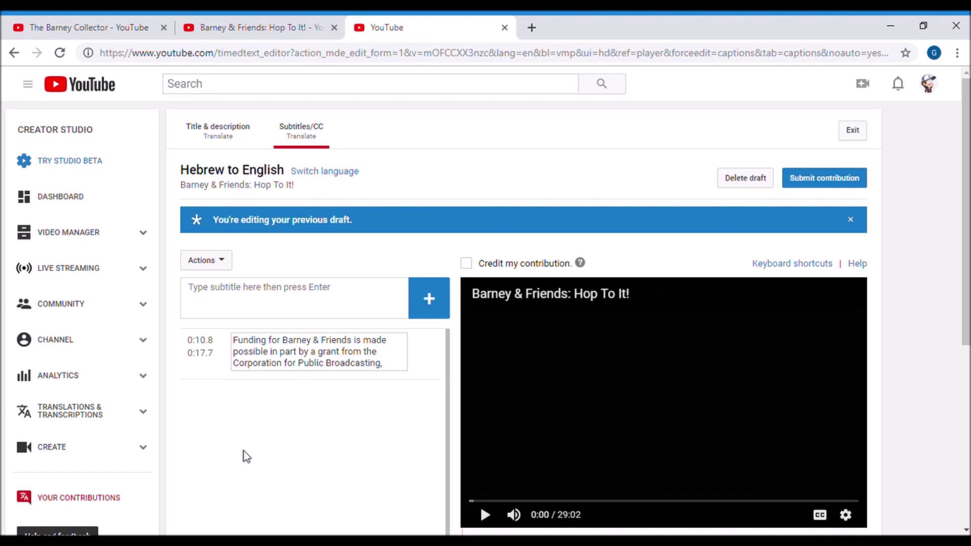
{"action": "left_click", "coordinate": [59, 53]}
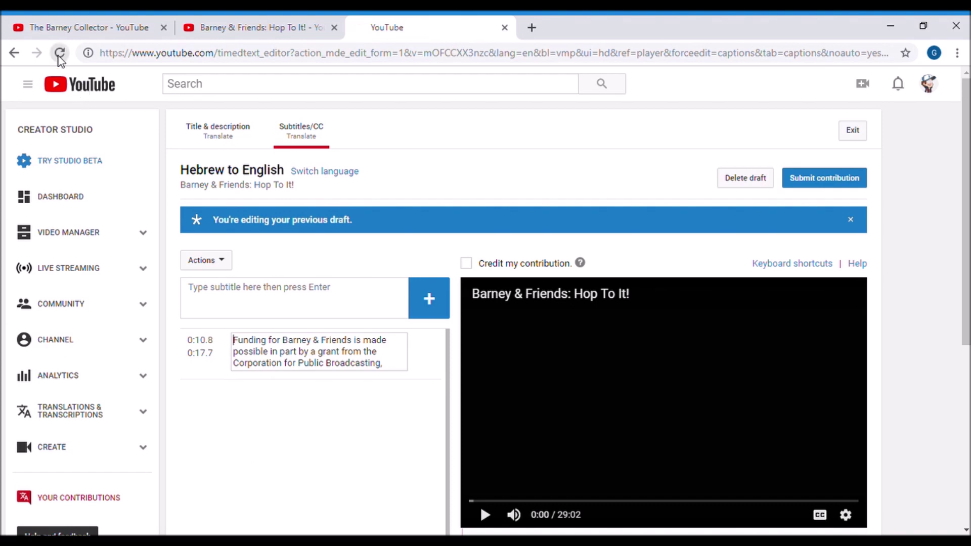